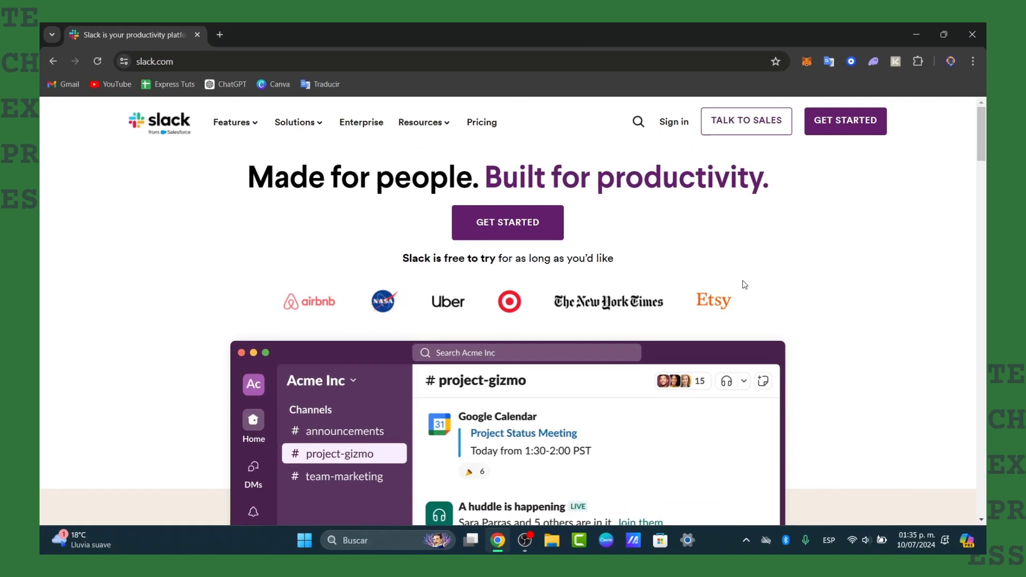
Start a new Slack sign-up and authorize it with the first listed Google account
scroll(716, 285, down, 7)
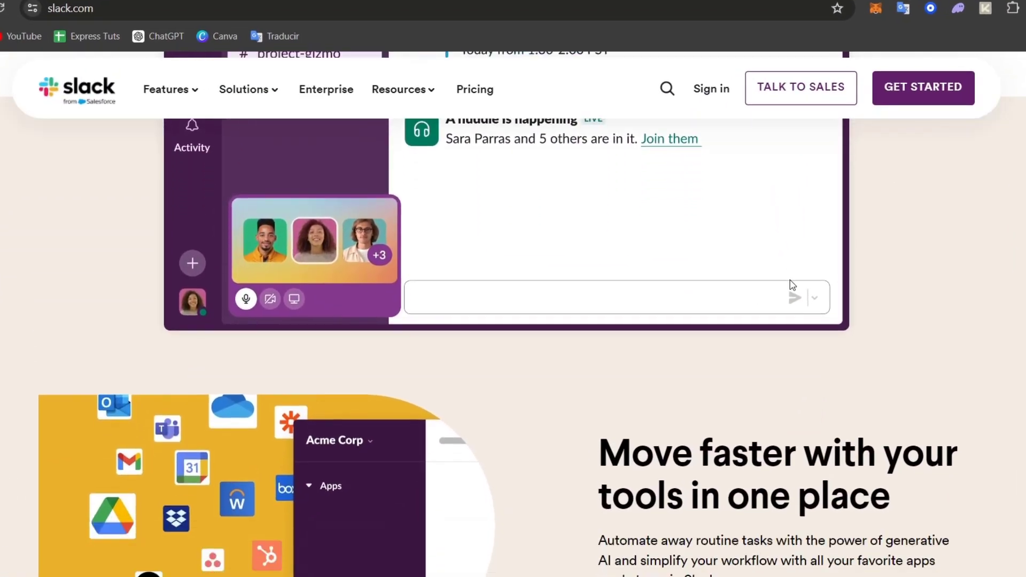
scroll(793, 285, down, 5)
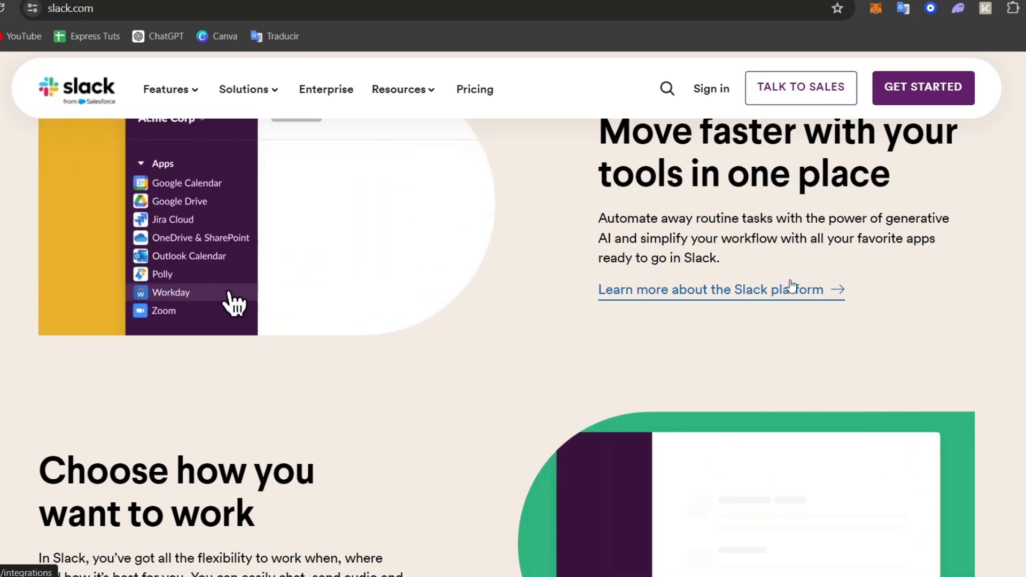
click(940, 95)
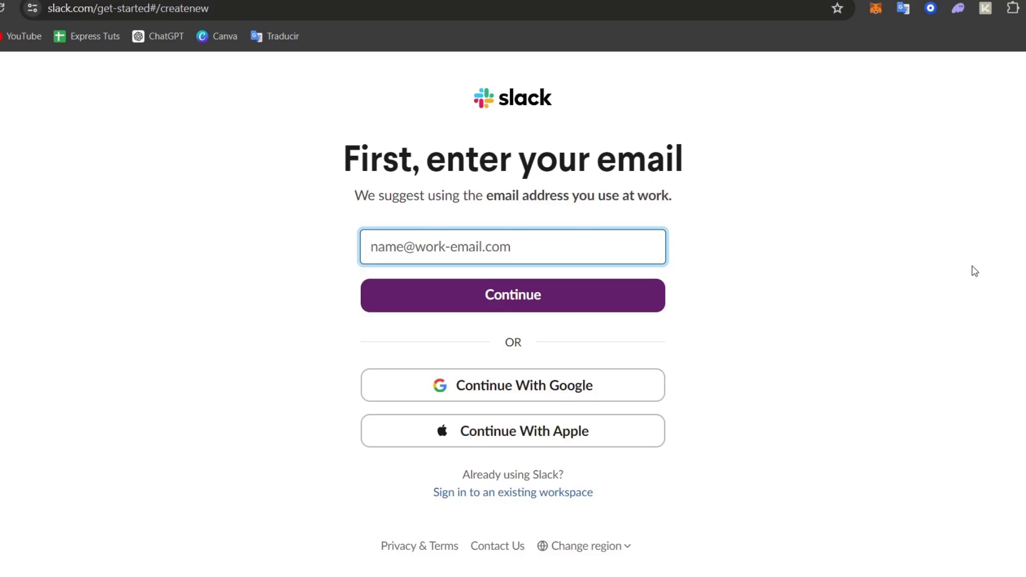
click(597, 375)
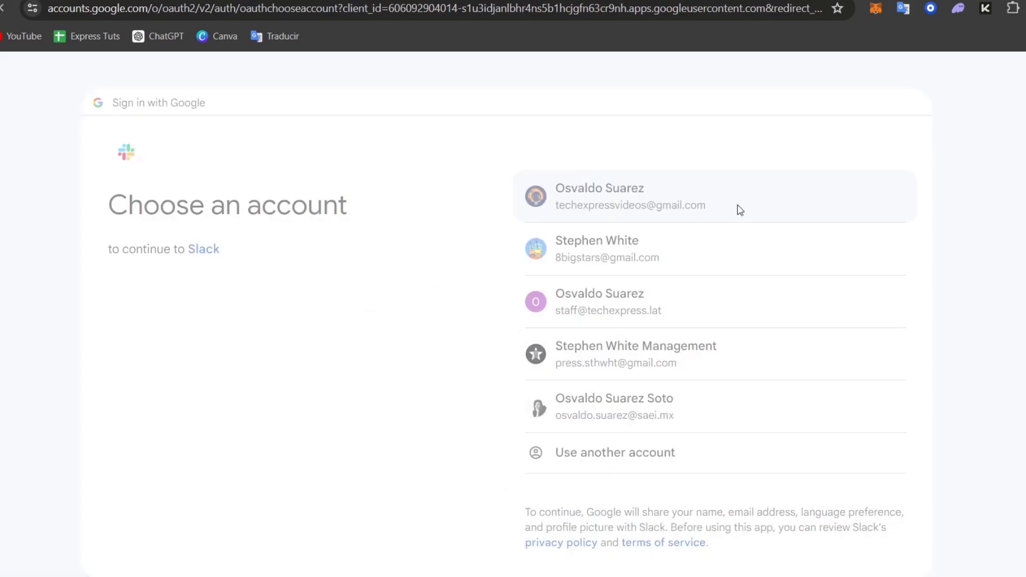
click(741, 209)
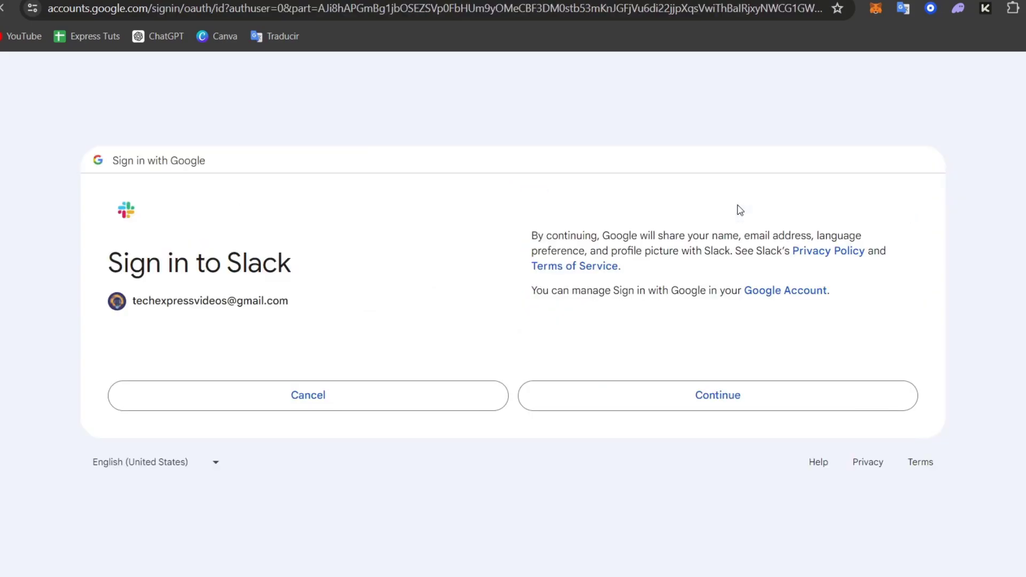
click(817, 396)
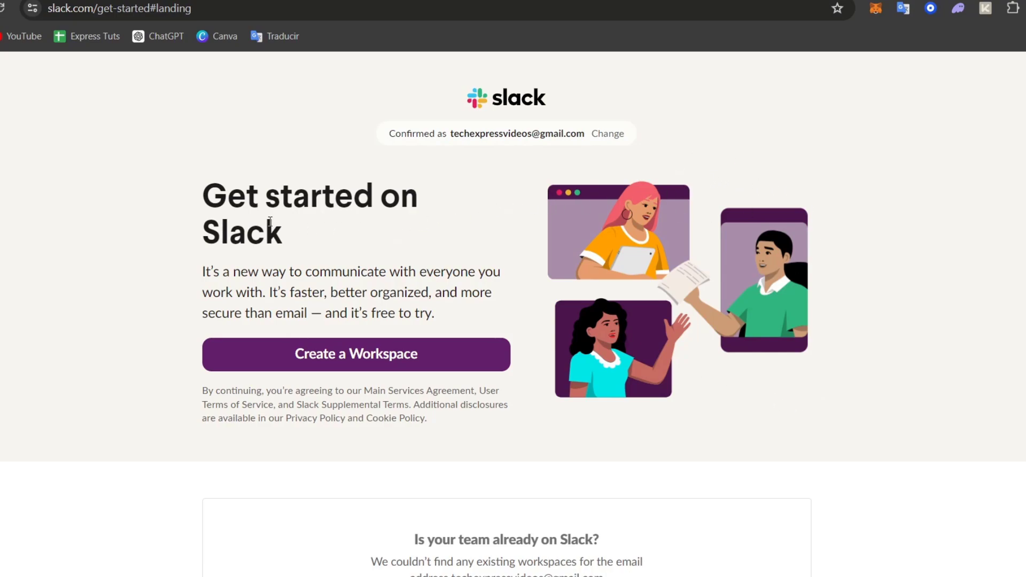
Create a new workspace and name the company or team Cool Cats
click(424, 355)
scroll(424, 354, down, 1)
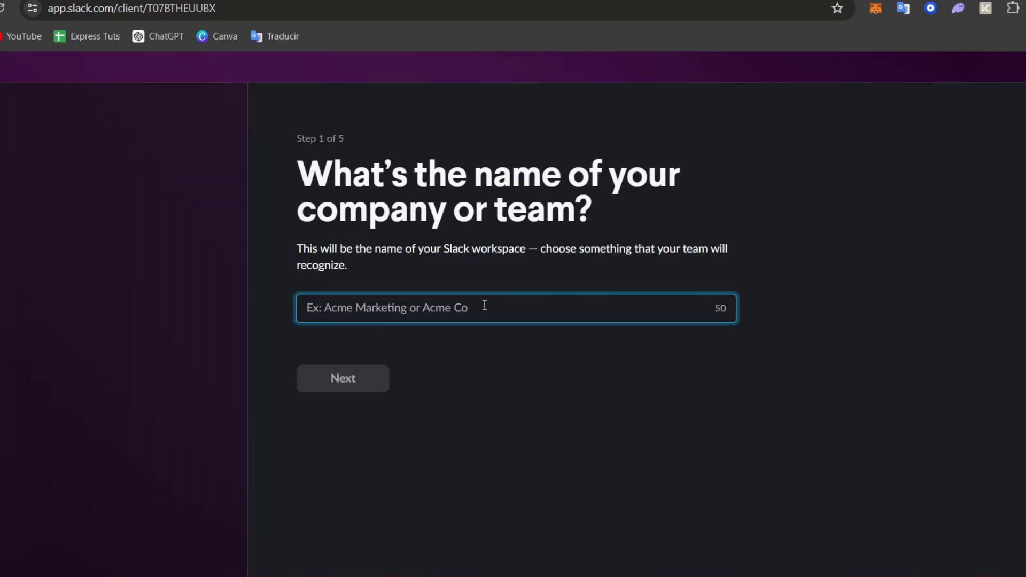
text(Cool Cats)
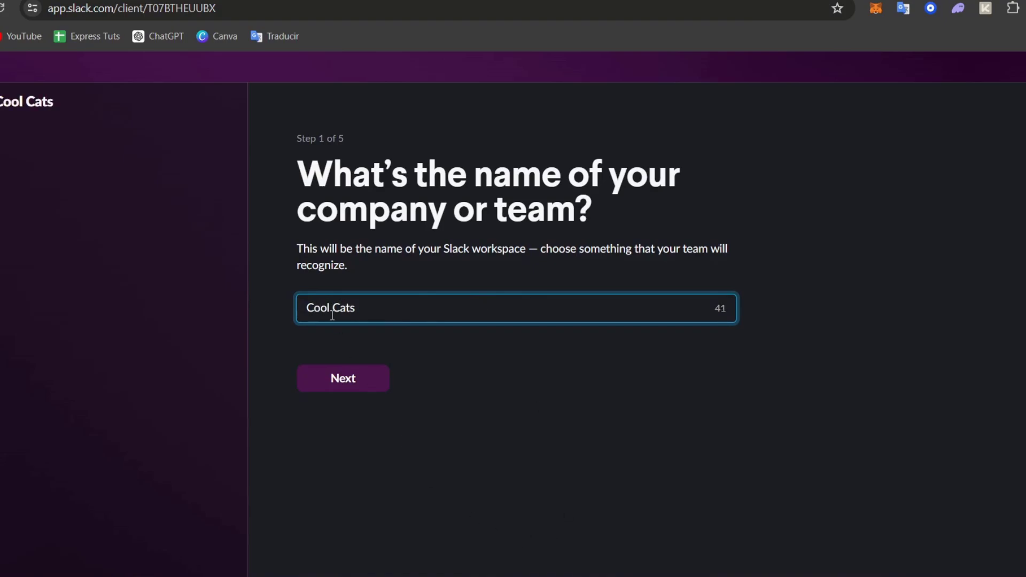
click(345, 377)
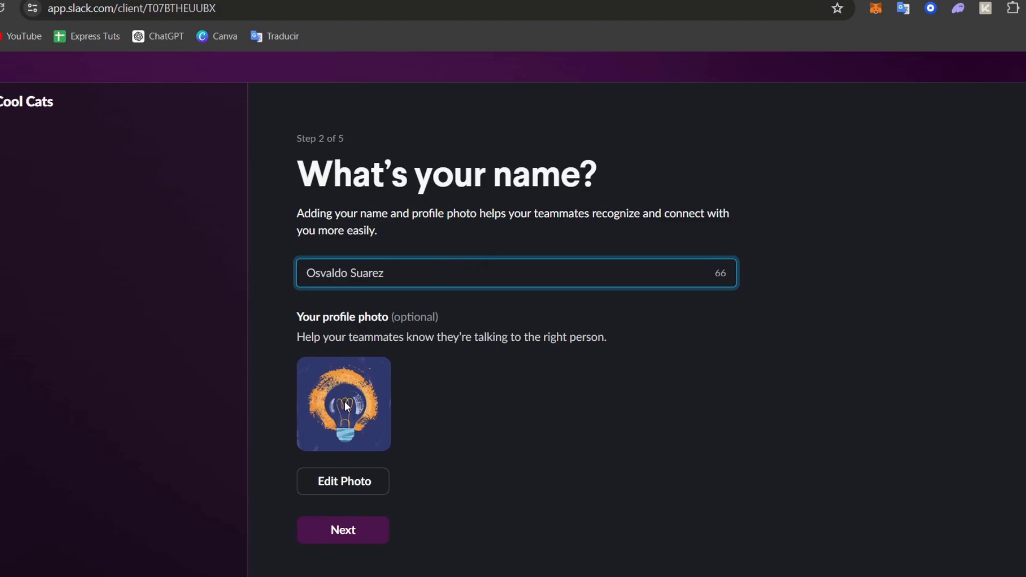
Accept the prefilled profile name and photo, and skip inviting coworkers to the team
click(355, 534)
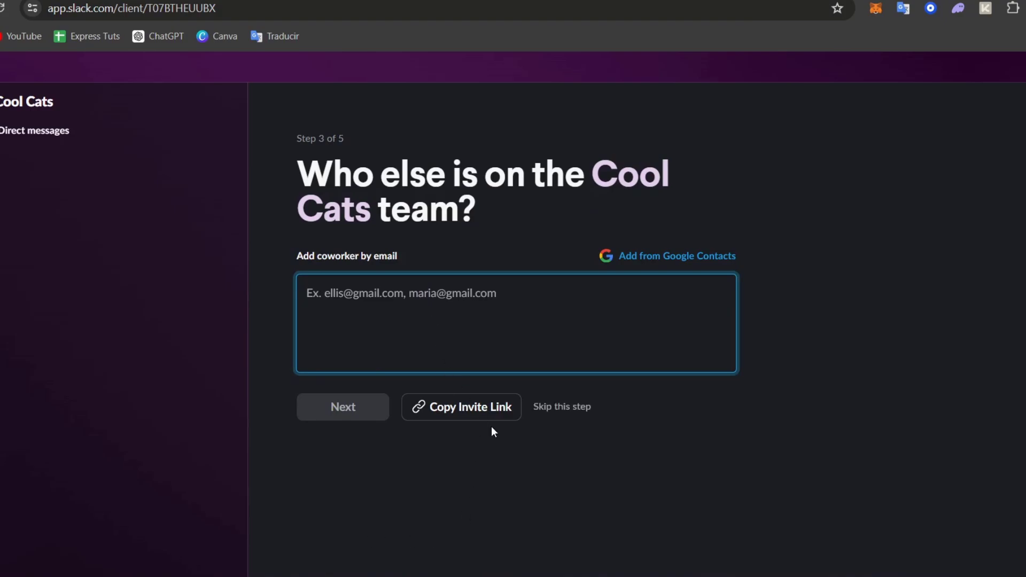
click(576, 406)
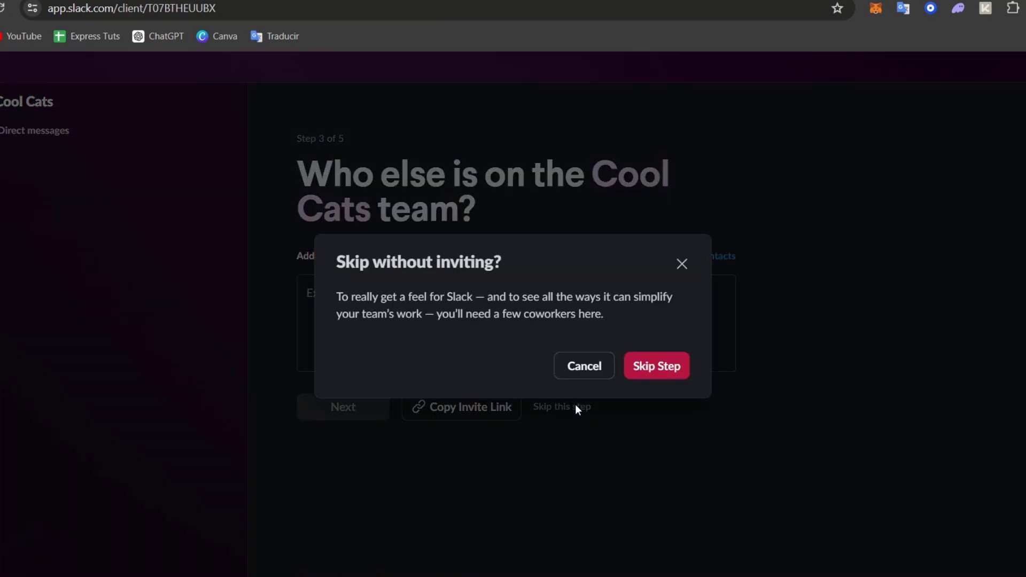
click(660, 369)
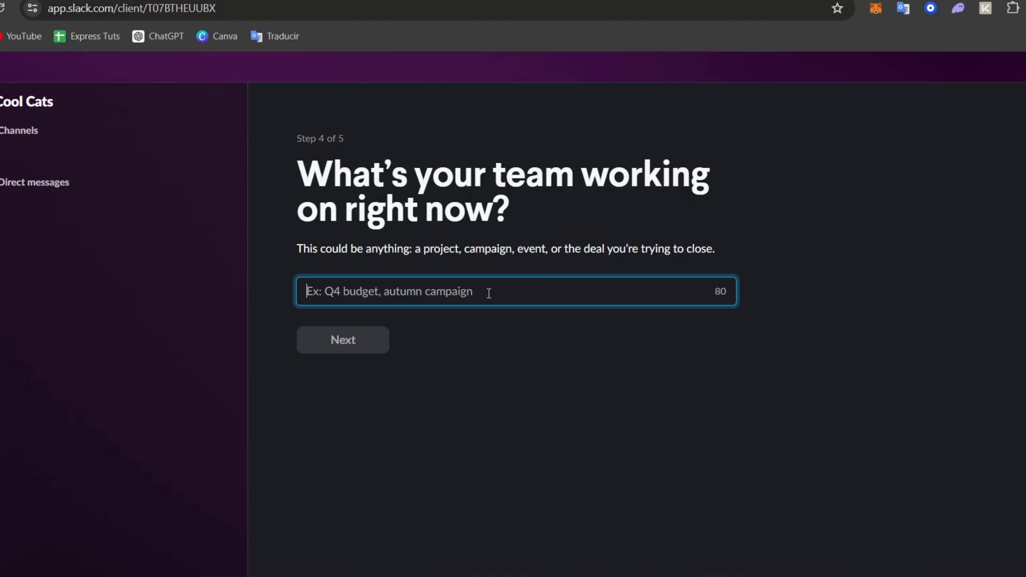
Enter Website Building as the team's current project and start the workspace on the Free plan
text(We)
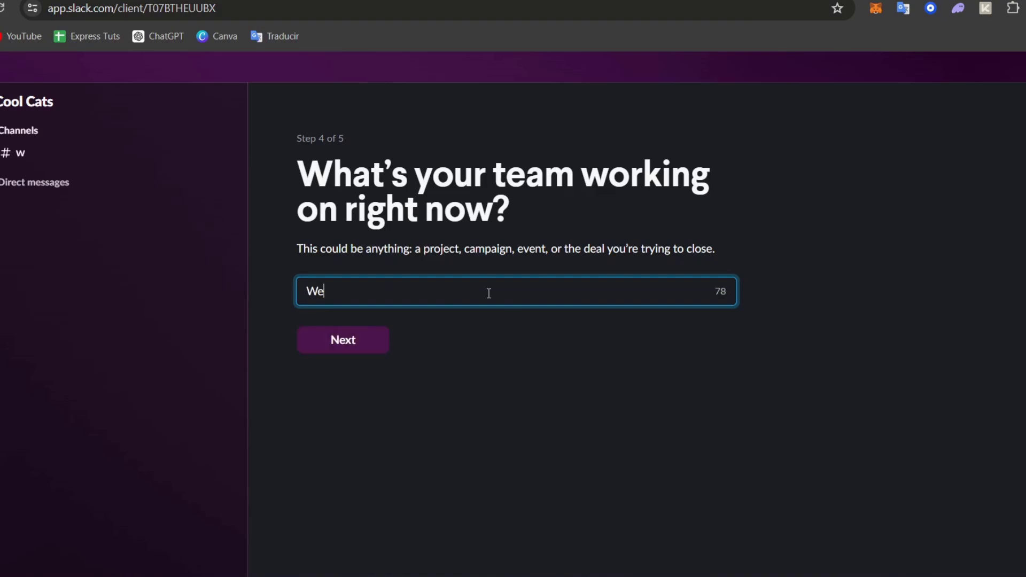
text(bsite Building)
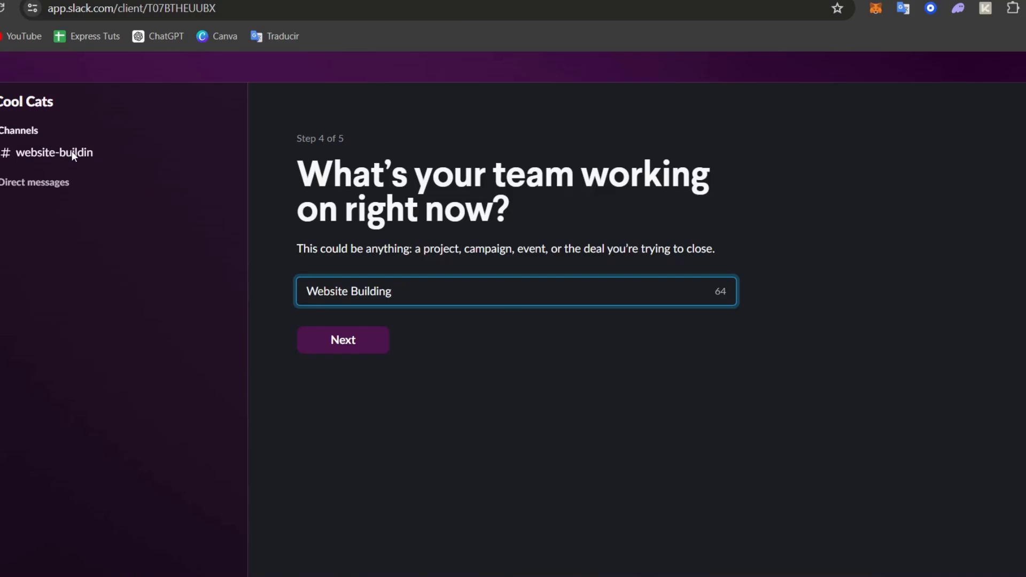
click(377, 346)
scroll(615, 285, down, 1)
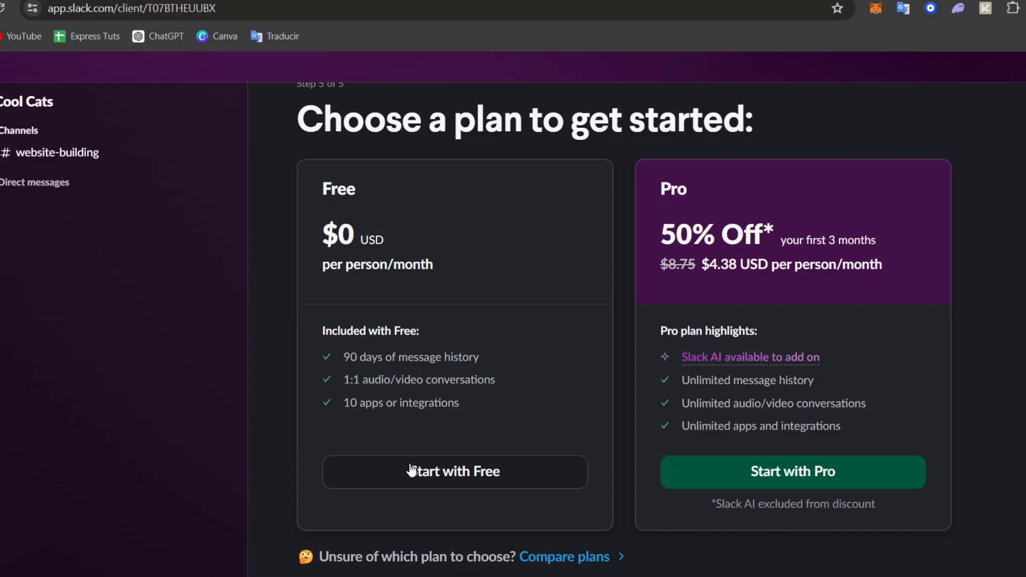
click(463, 479)
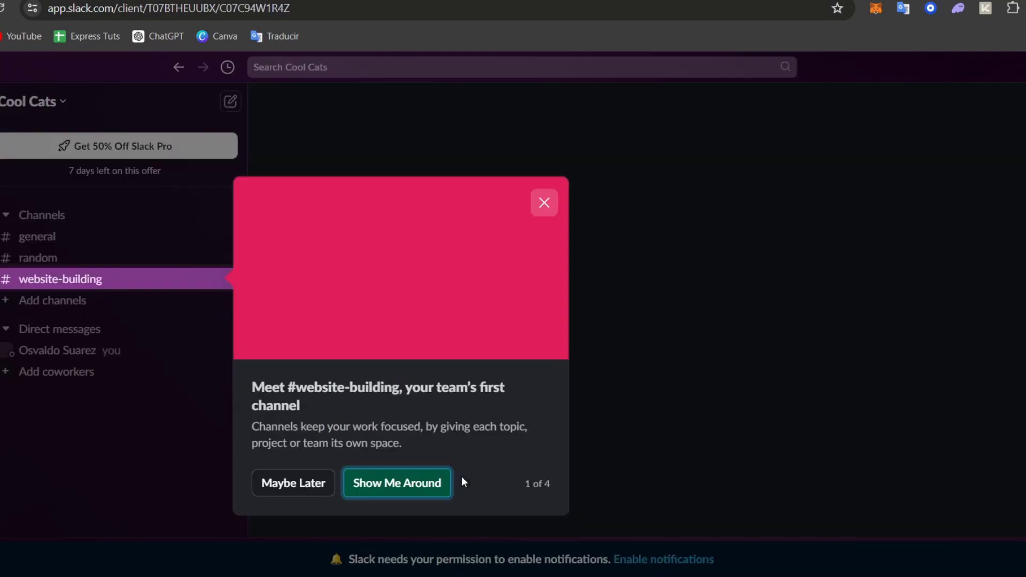
Go through the four-part introductory tour of the workspace and finish it
click(433, 483)
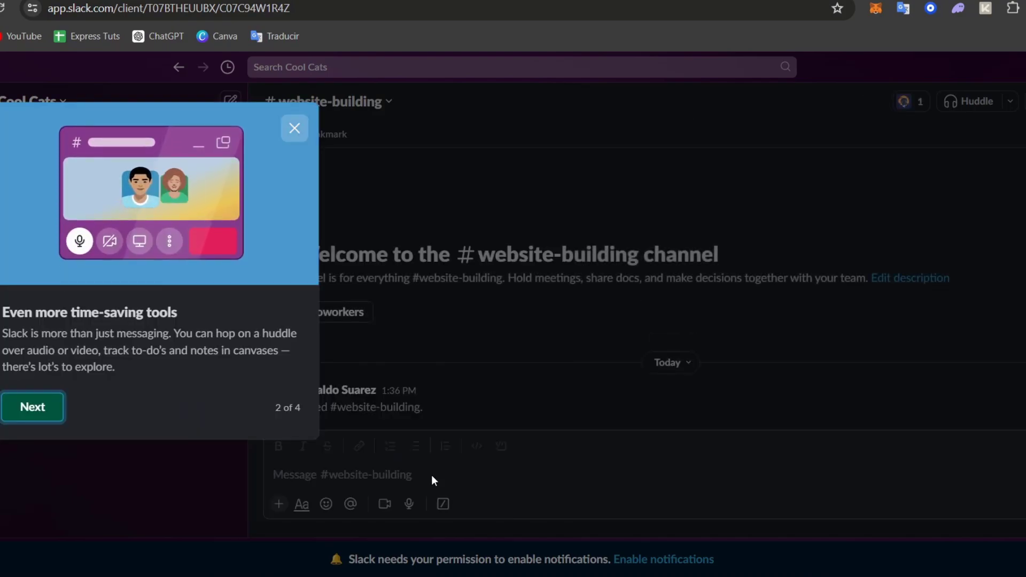
click(35, 413)
click(37, 540)
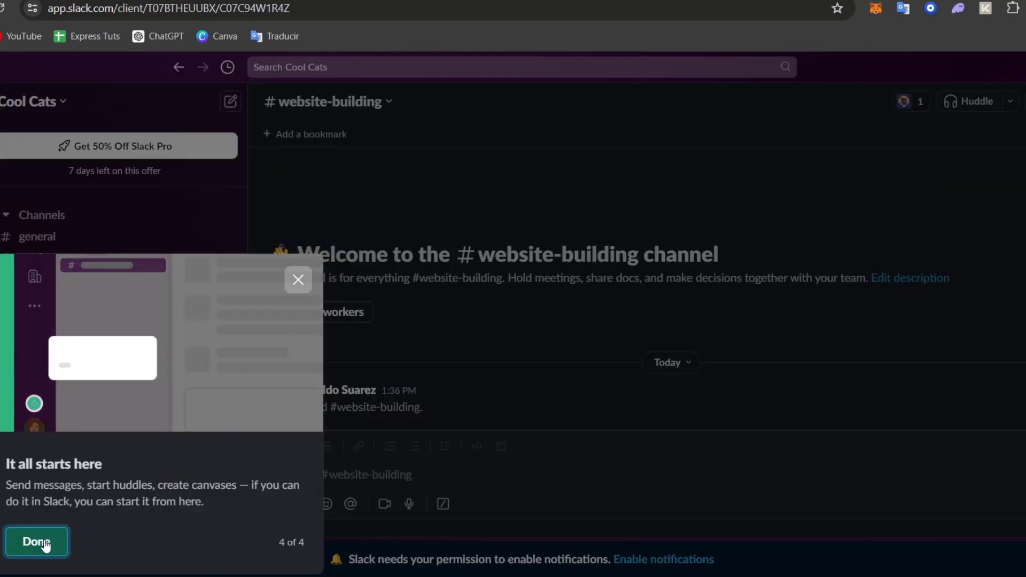
click(38, 541)
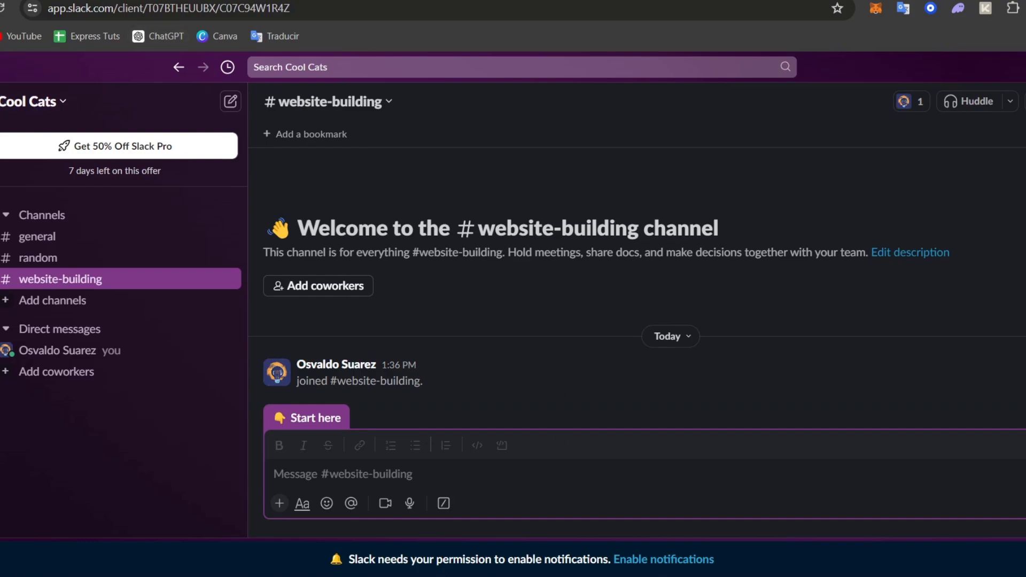
Collapse the Channels and Direct messages sections, then expand Channels again and look at its section options
click(48, 215)
click(8, 215)
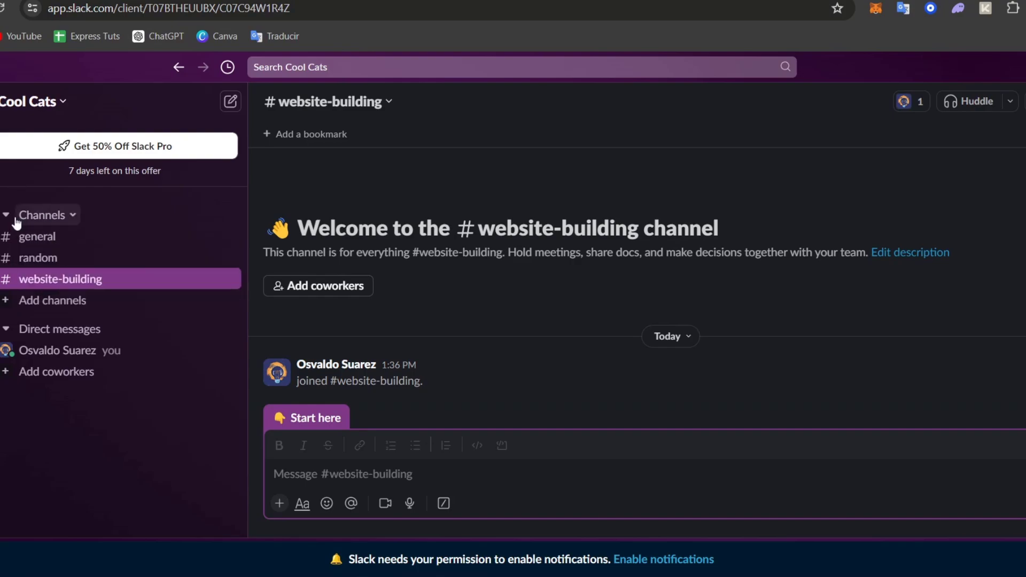
click(11, 216)
click(6, 266)
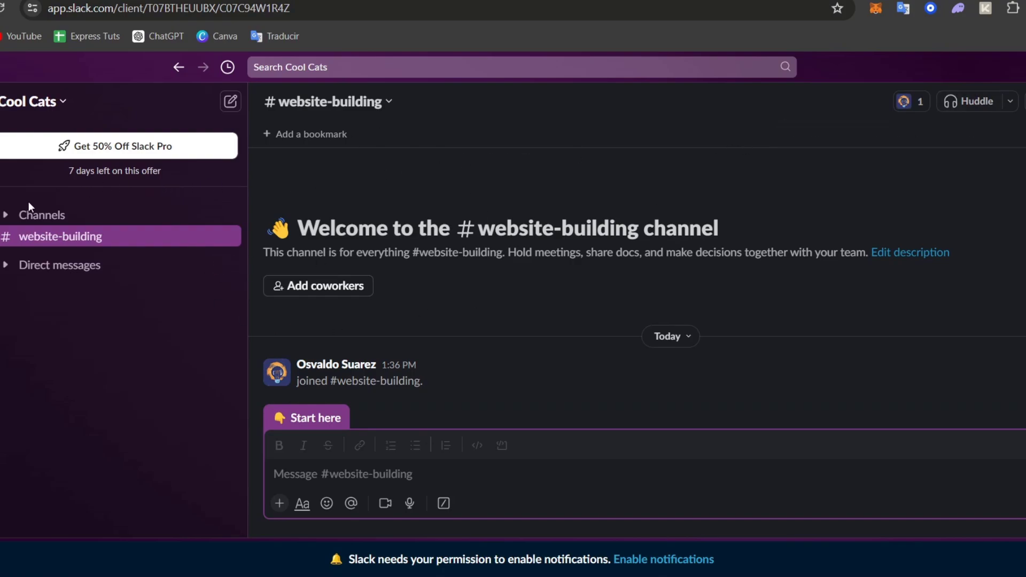
click(6, 215)
click(73, 215)
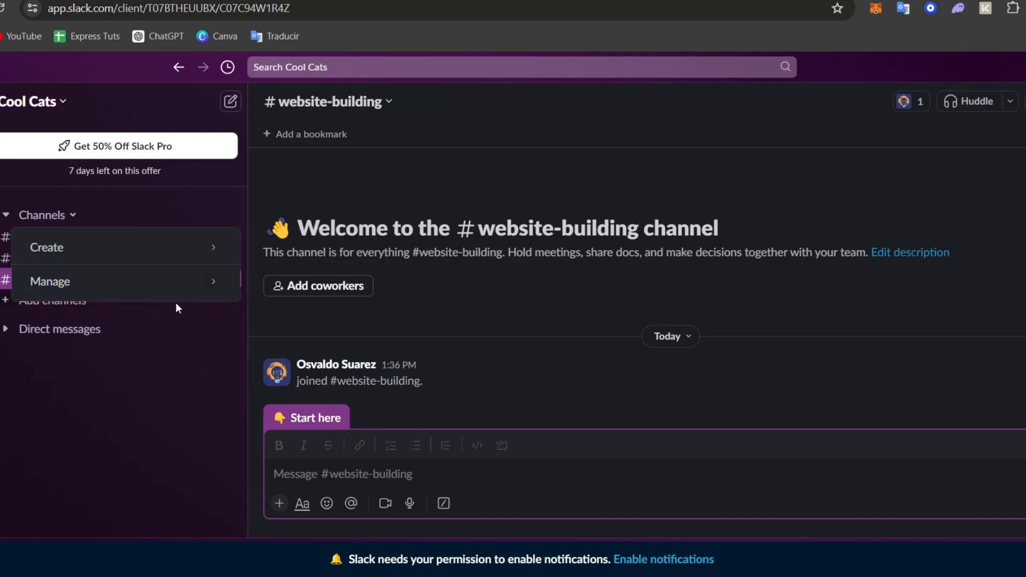
click(111, 209)
Look through the general, random and website-building channels
click(39, 241)
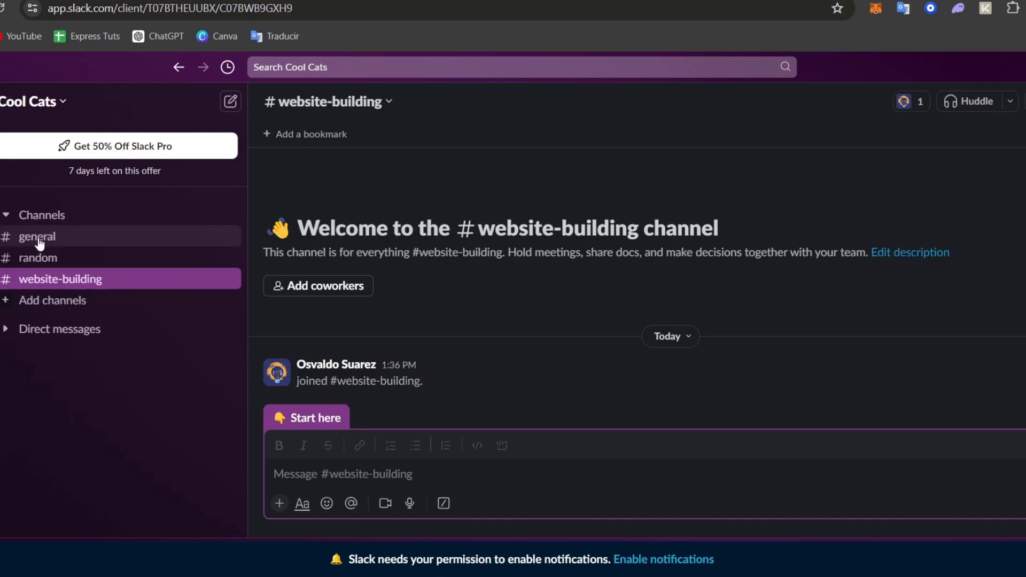
click(75, 262)
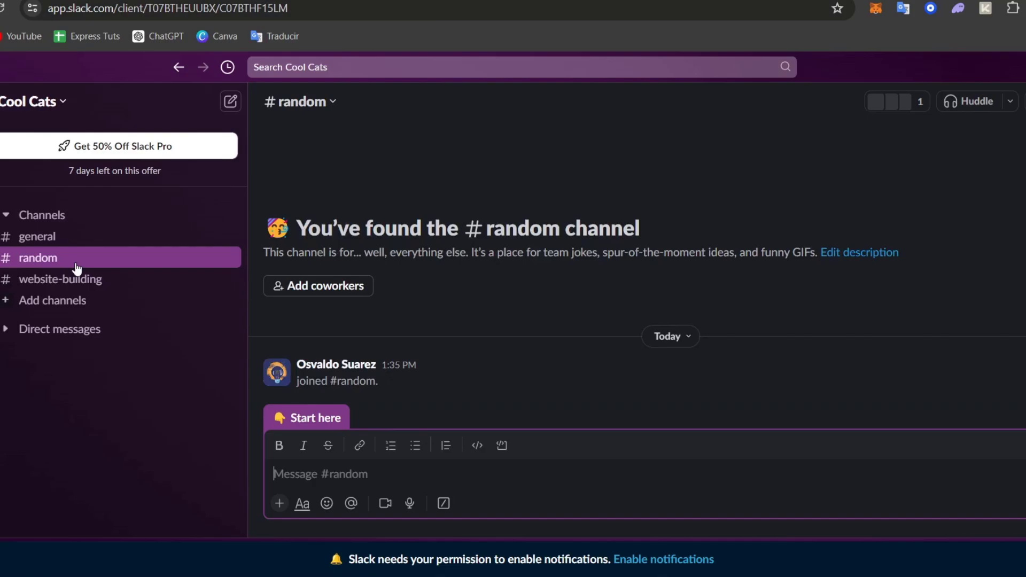
click(105, 286)
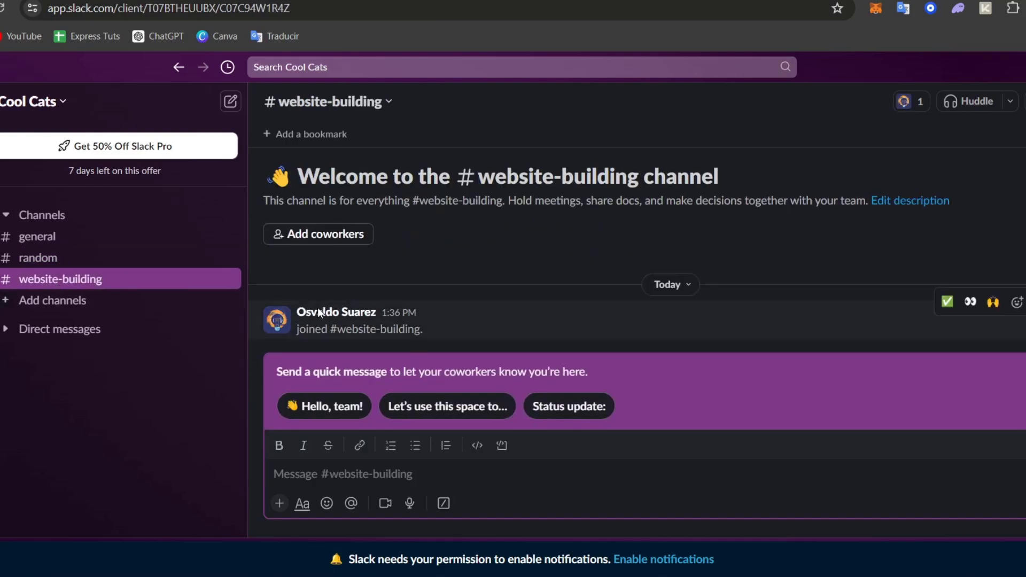
Send the suggested "Hello, team!" message in the website-building channel and close the tip and the Canvas pane
click(321, 411)
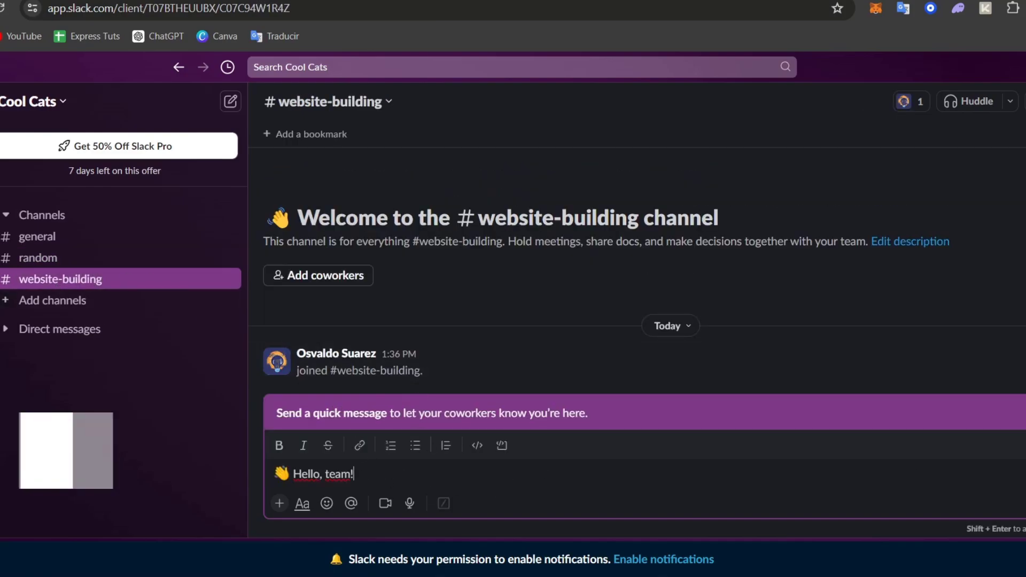
key(Return)
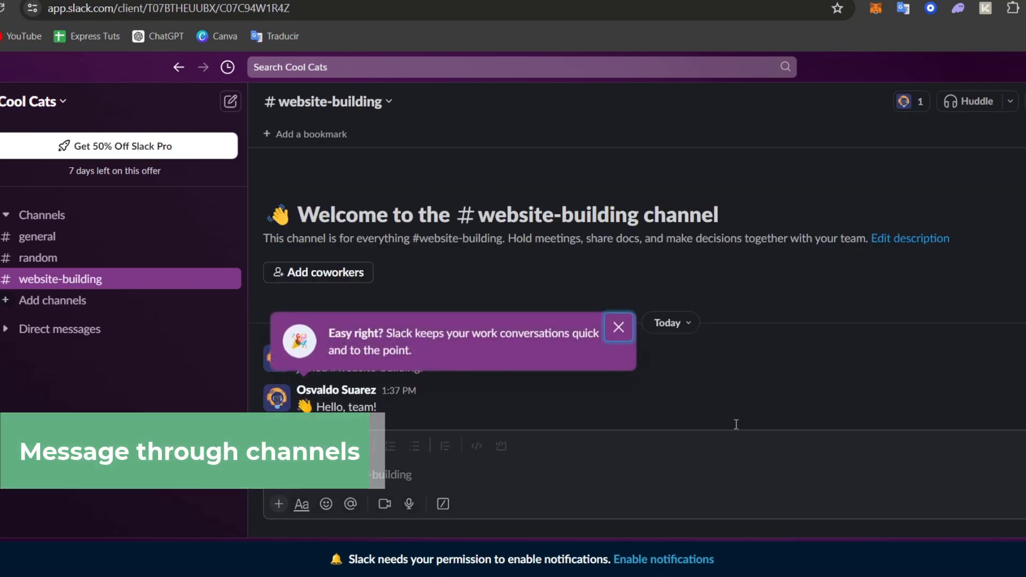
click(629, 322)
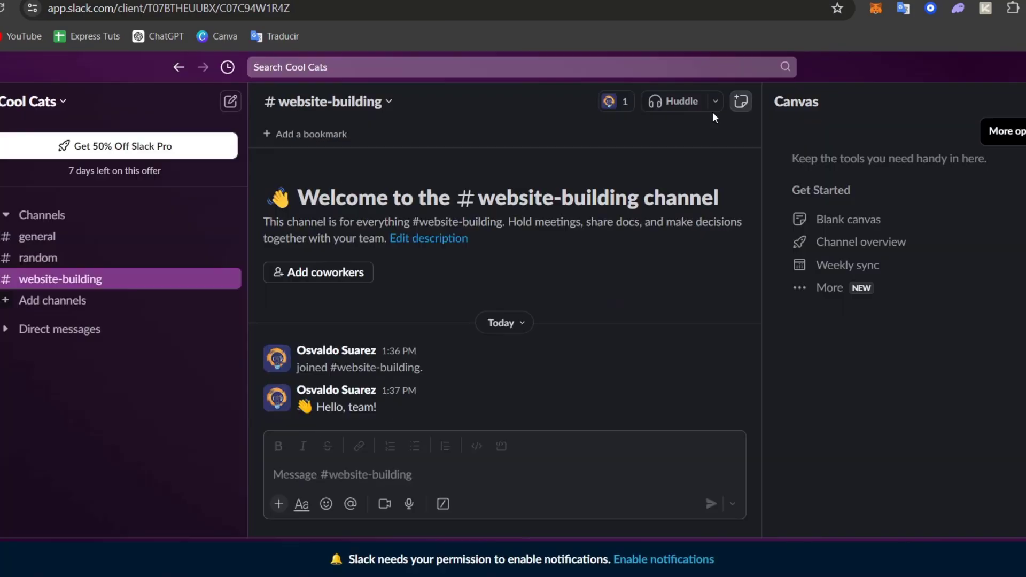
click(1025, 102)
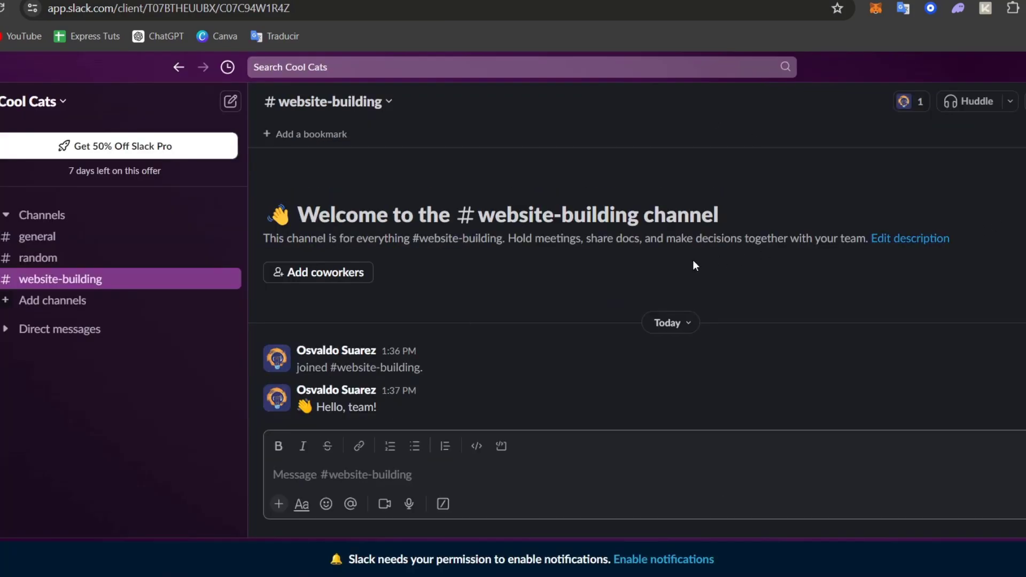
Set the website-building channel's topic to "Website E-Commerce" in its channel details
right_click(83, 280)
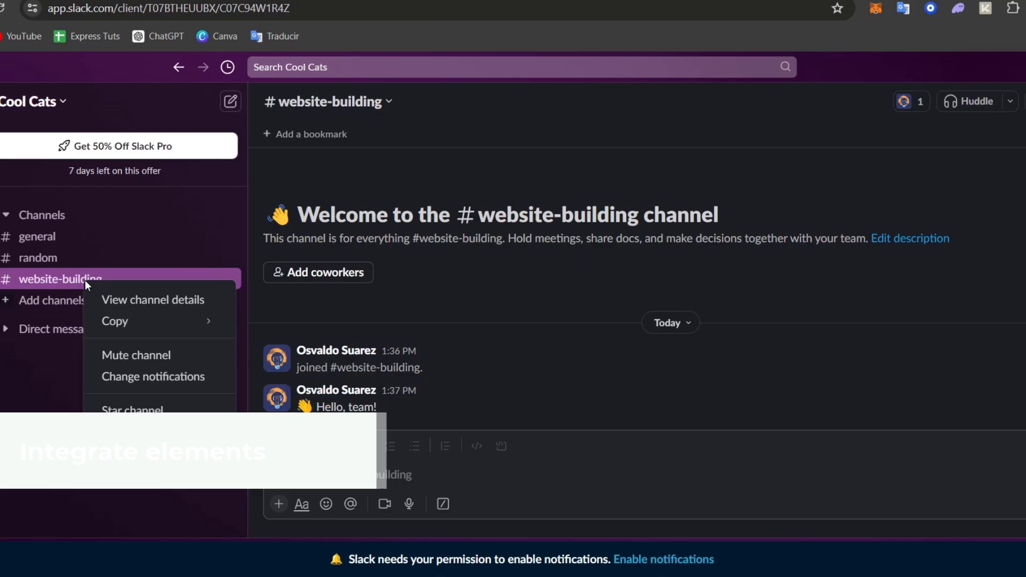
click(202, 303)
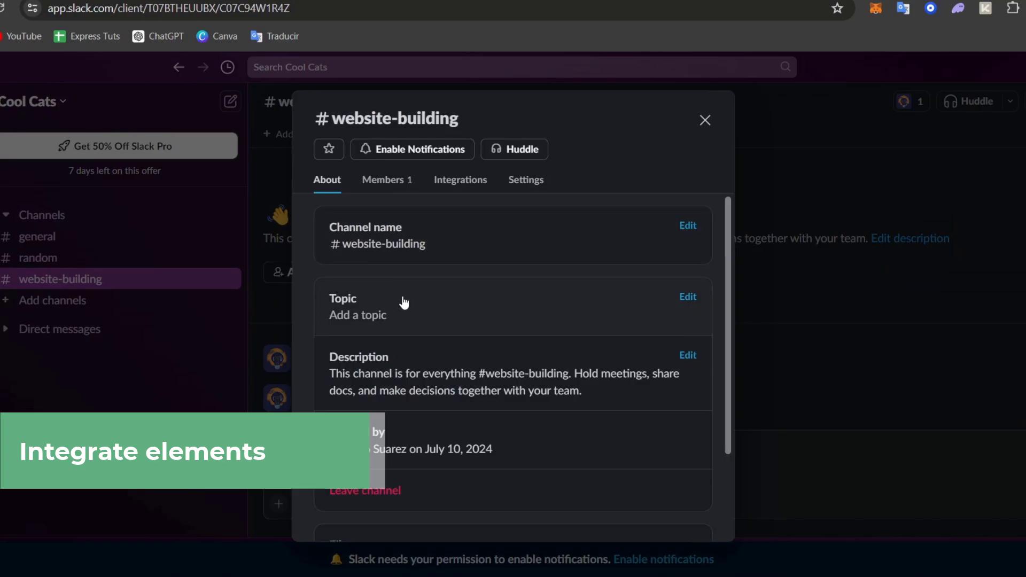
click(418, 318)
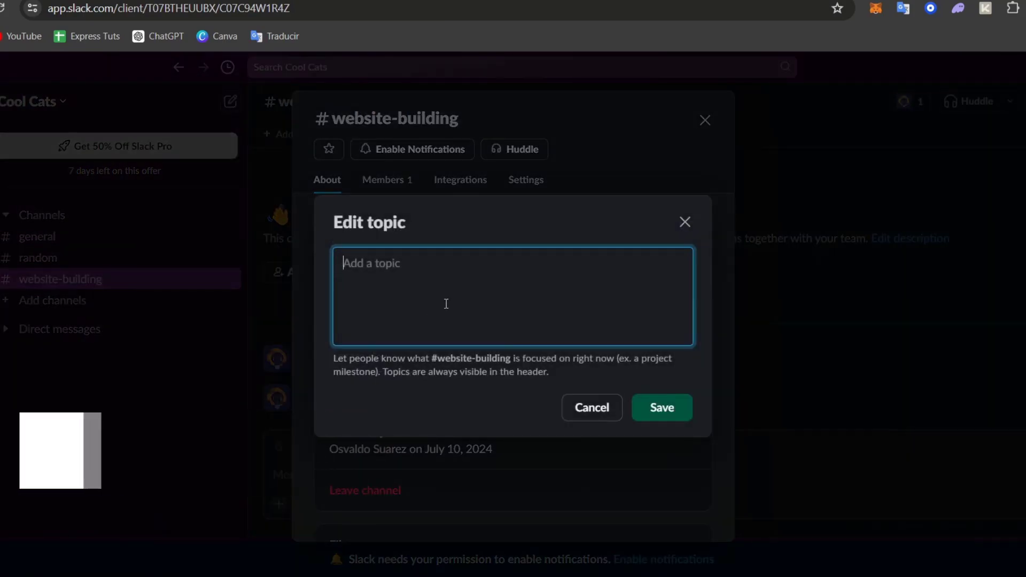
text(Website E-c)
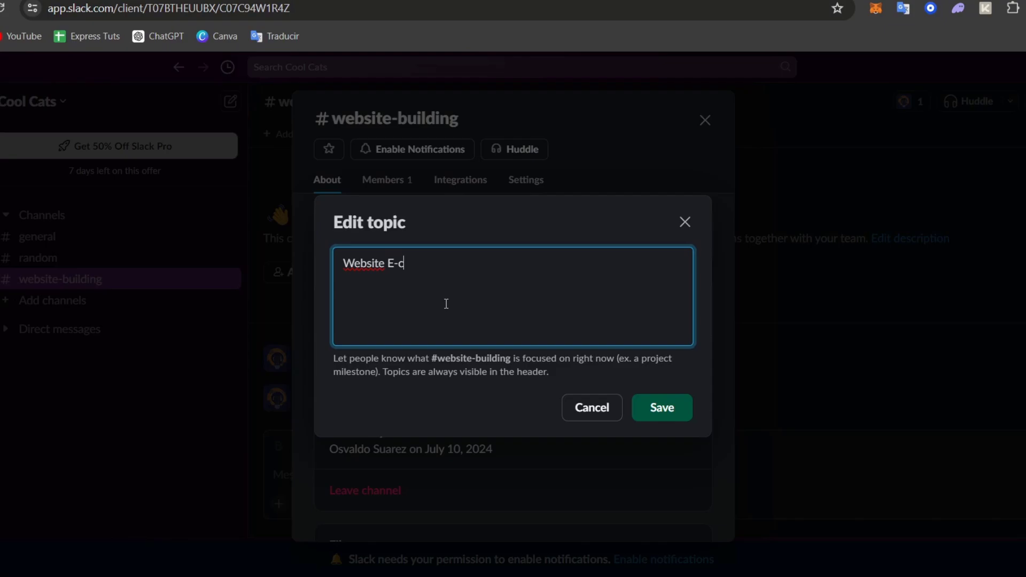
key(BackSpace)
text(Commerce)
click(675, 417)
Open the list of apps that can be added to the website-building channel from its integrations
scroll(577, 399, down, 3)
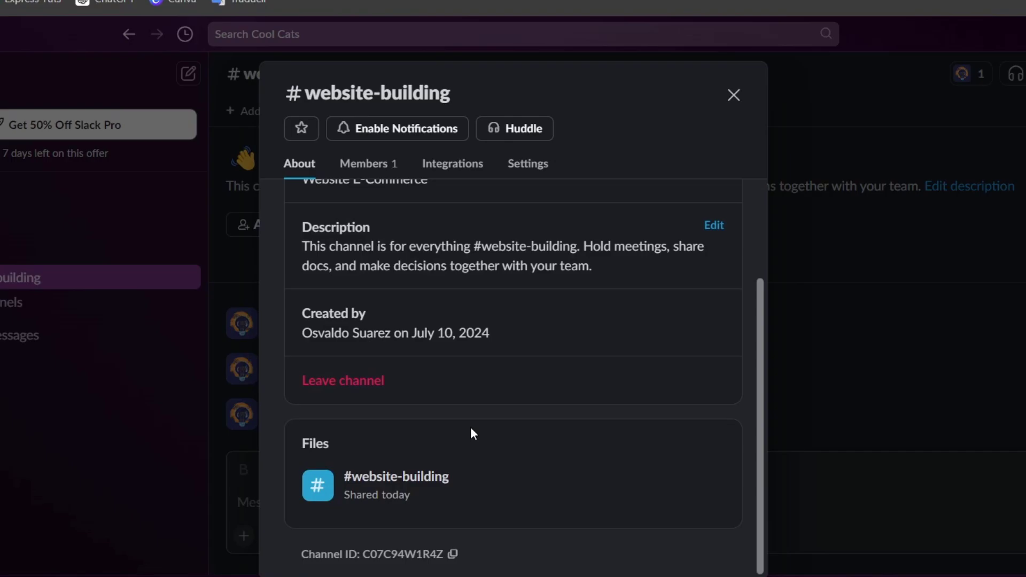
click(463, 164)
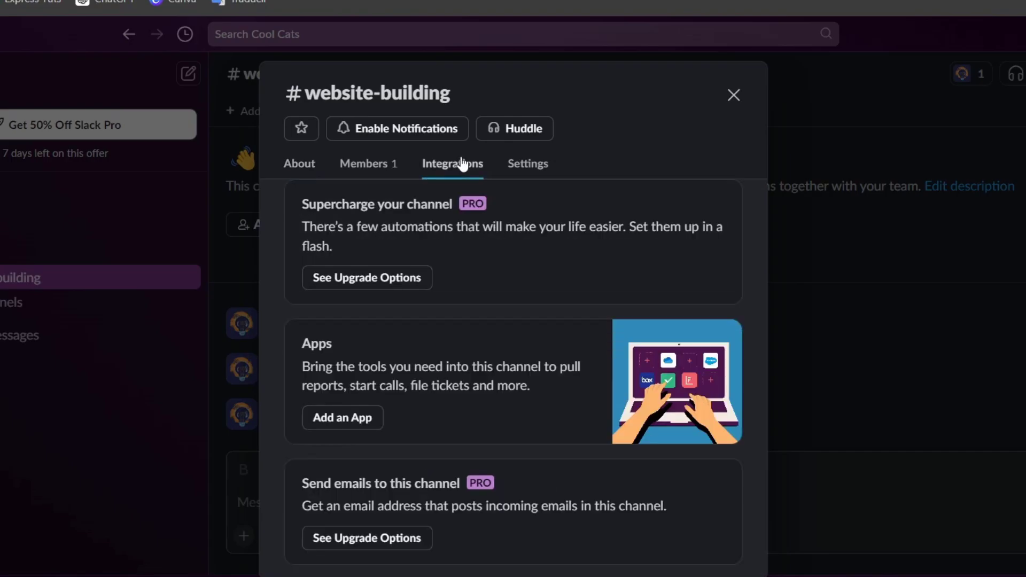
click(327, 415)
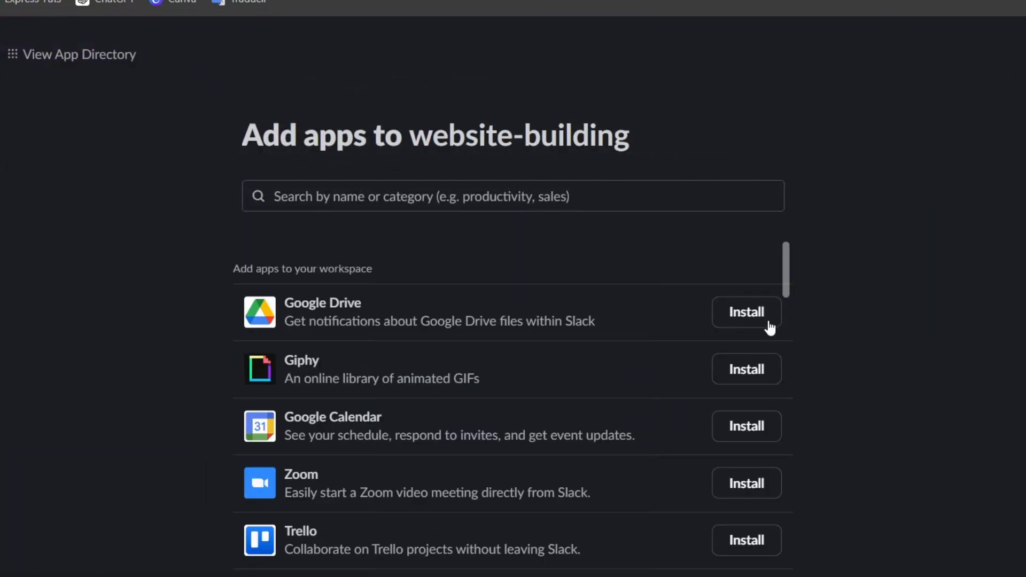
Install the Google Drive app from the website-building channel's app list and allow it to access the Cool Cats workspace
click(770, 324)
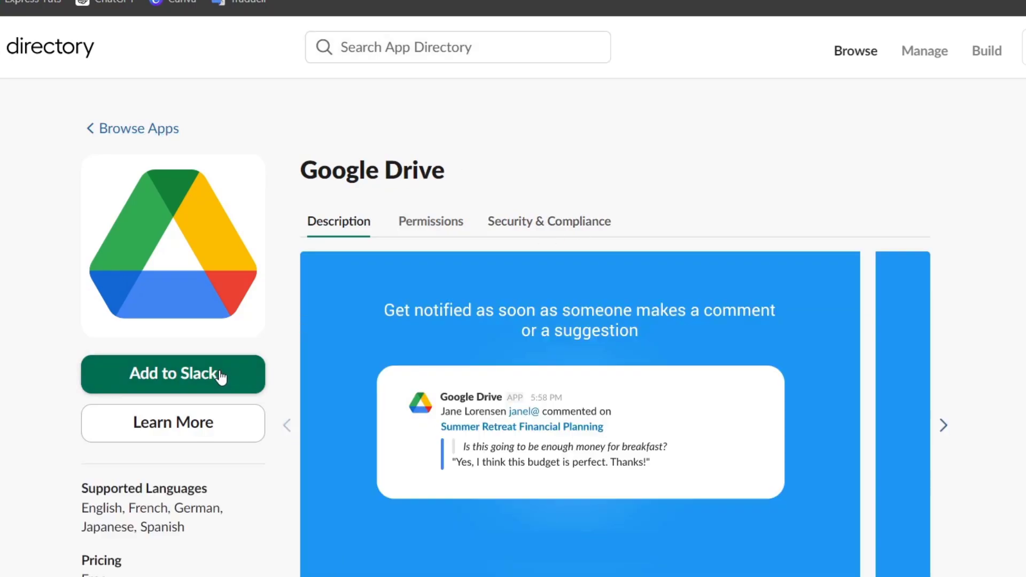
click(252, 357)
scroll(797, 353, down, 3)
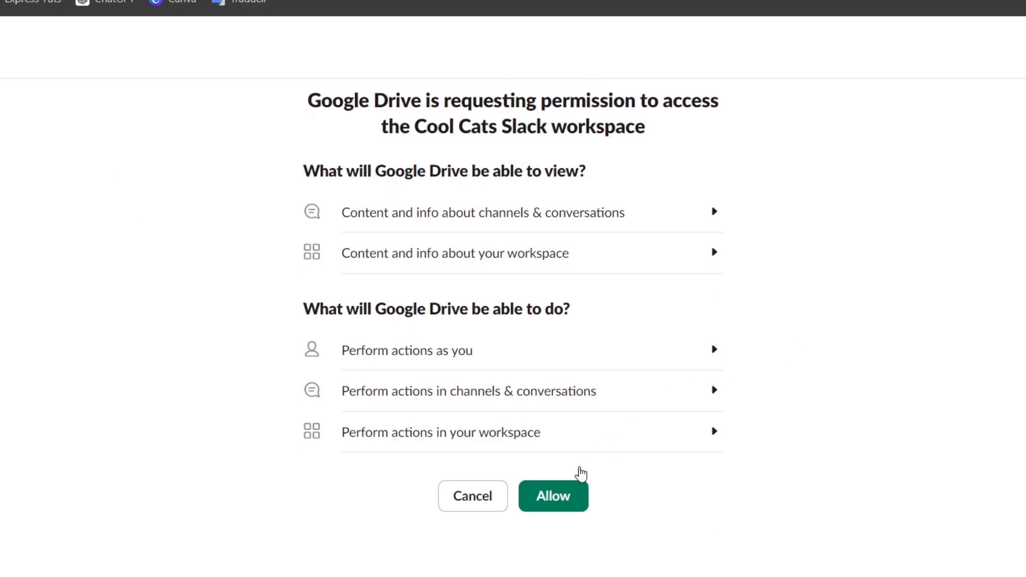
click(574, 493)
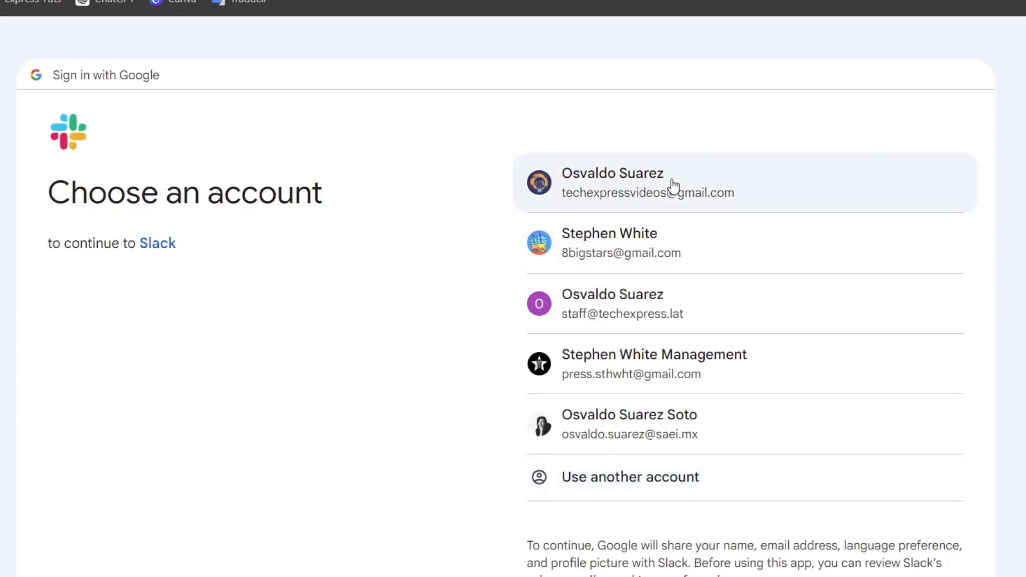
Authenticate the Google Drive integration with the first listed Google account and review its configuration page
click(673, 183)
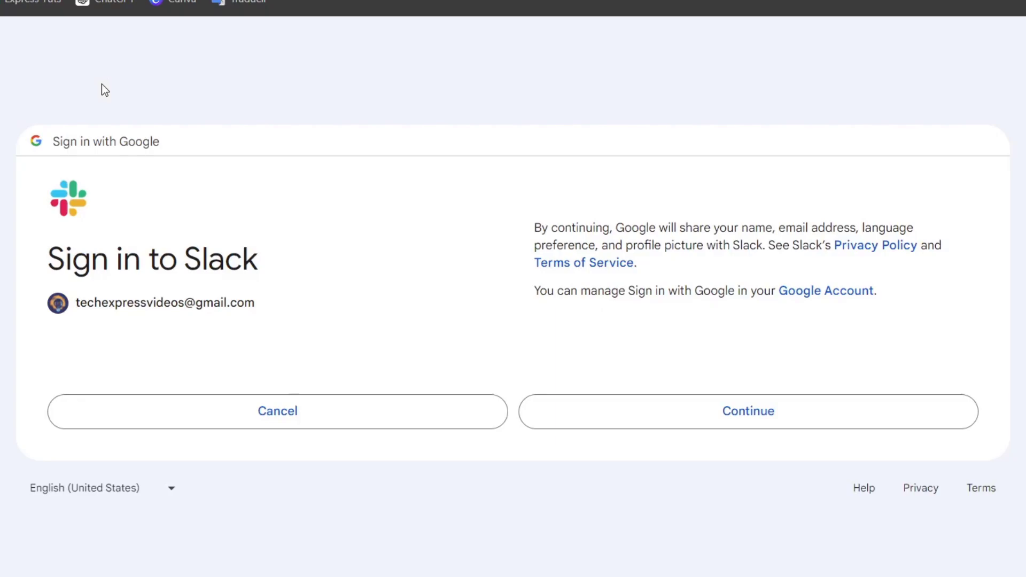
click(652, 415)
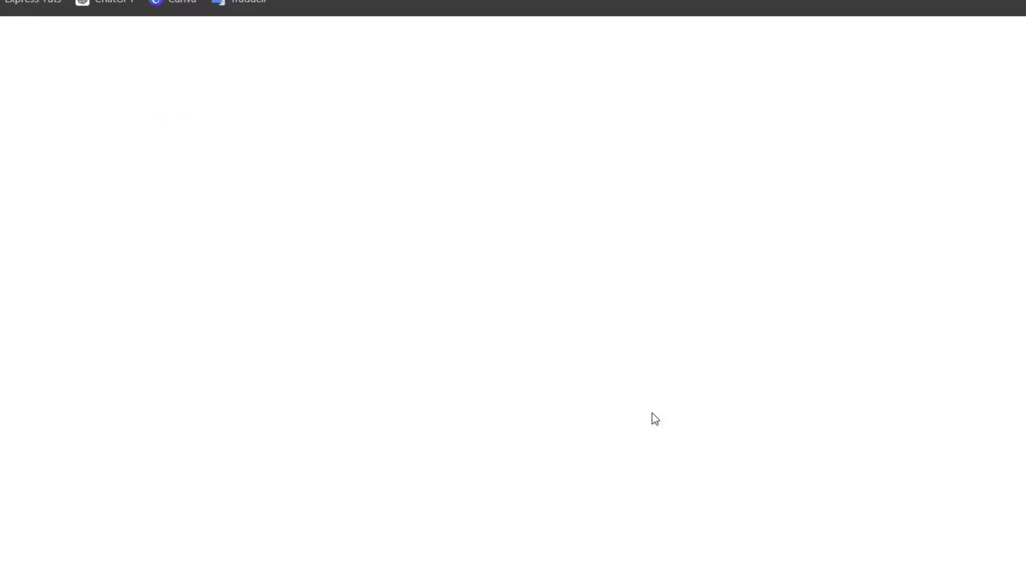
click(711, 509)
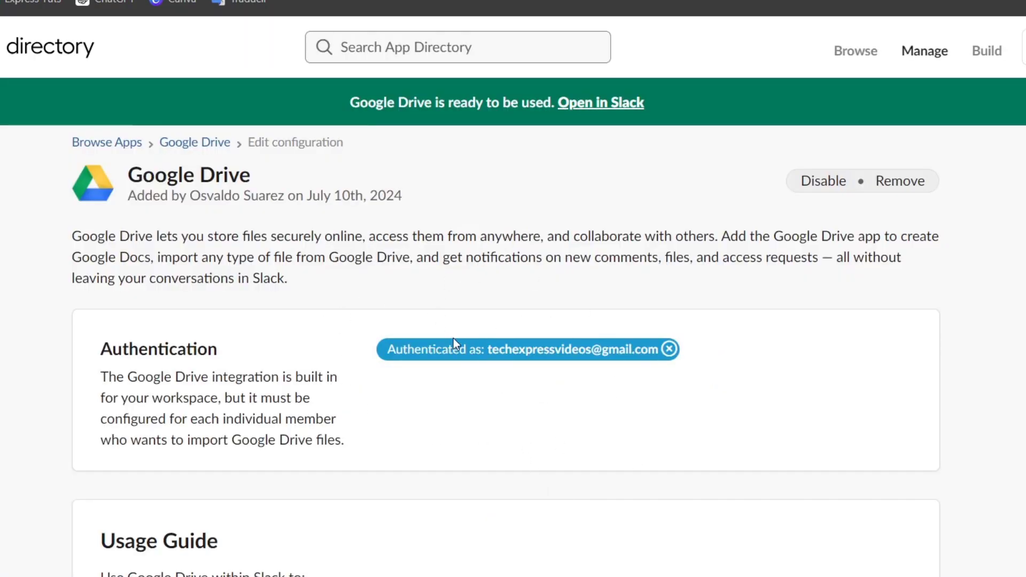
scroll(394, 472, down, 10)
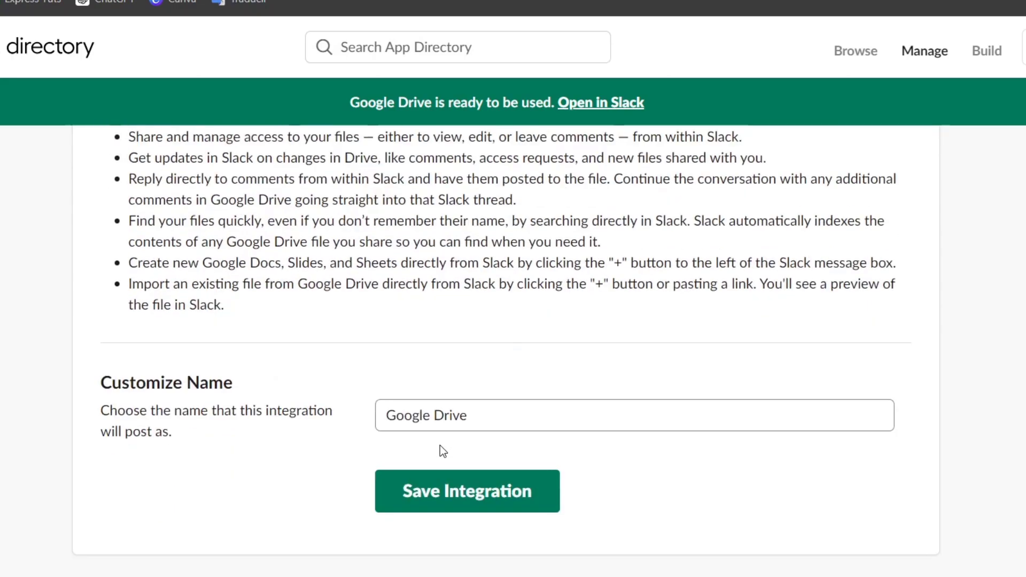
click(502, 355)
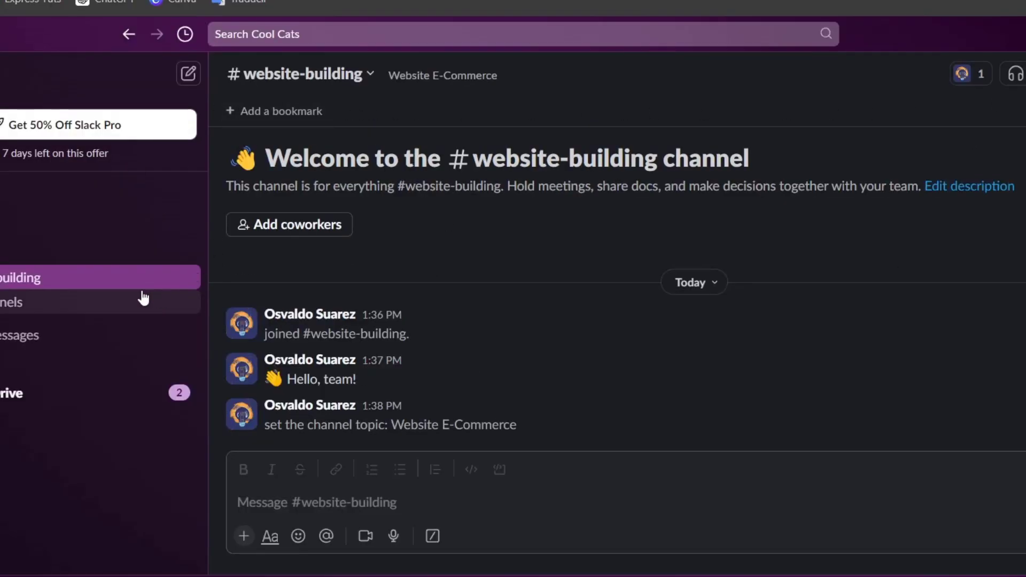
Open the website-building channel's integrations again and bring up the apps that can be added to it
right_click(93, 281)
click(172, 302)
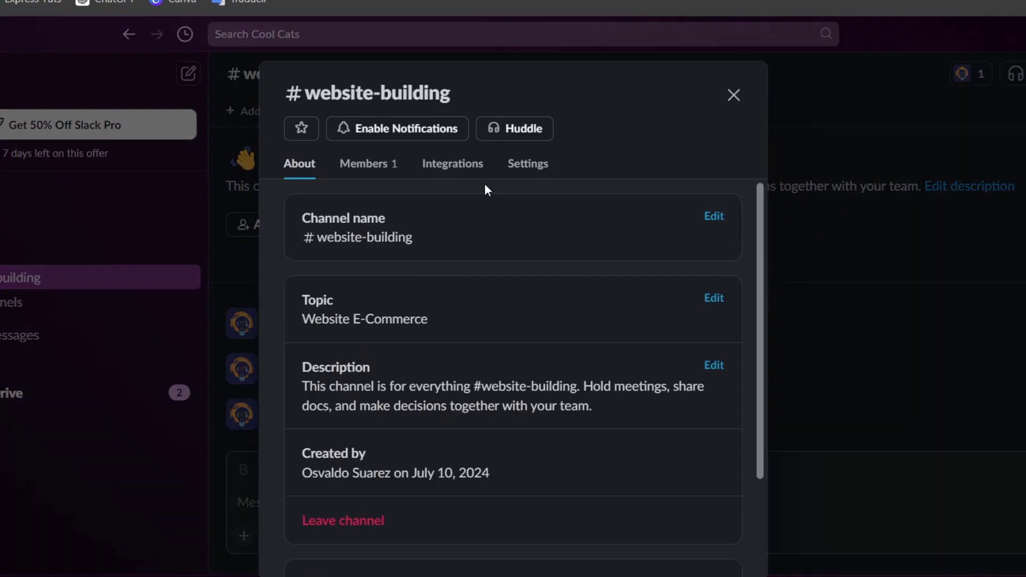
click(471, 172)
scroll(545, 323, down, 1)
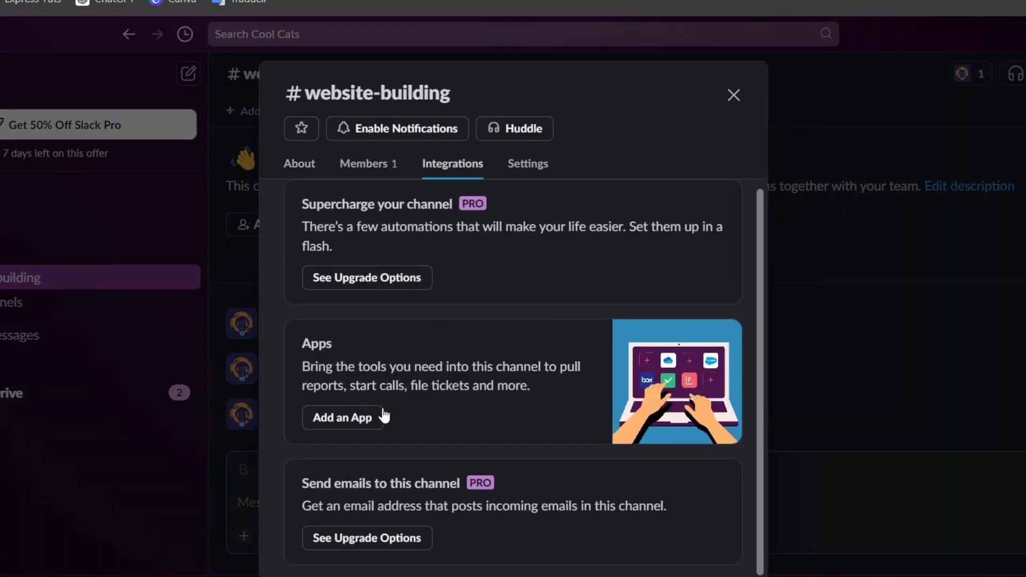
click(383, 418)
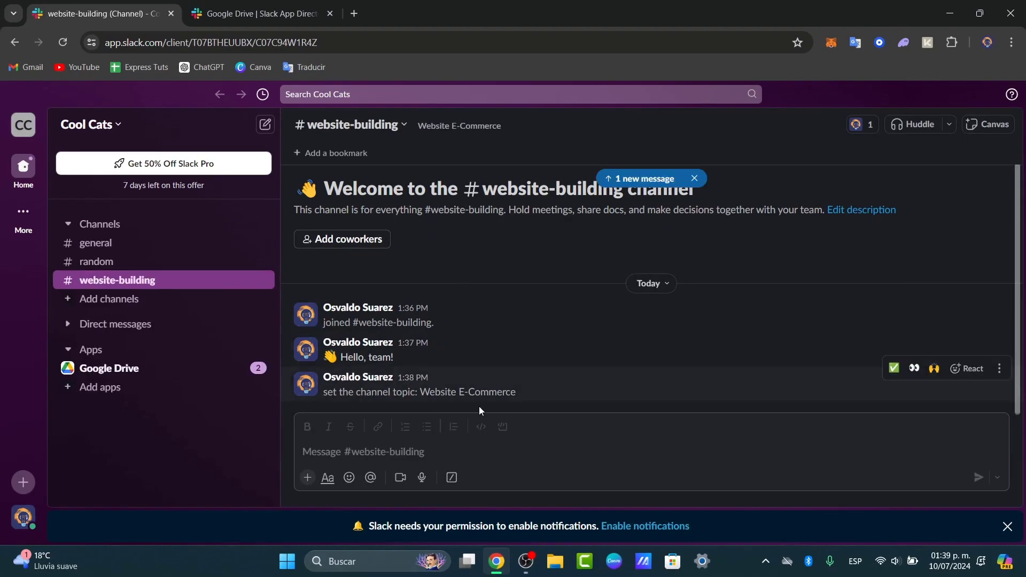
Send the Google Drive app a message that mentions your own account and asks "Did you finished your work?"
click(478, 459)
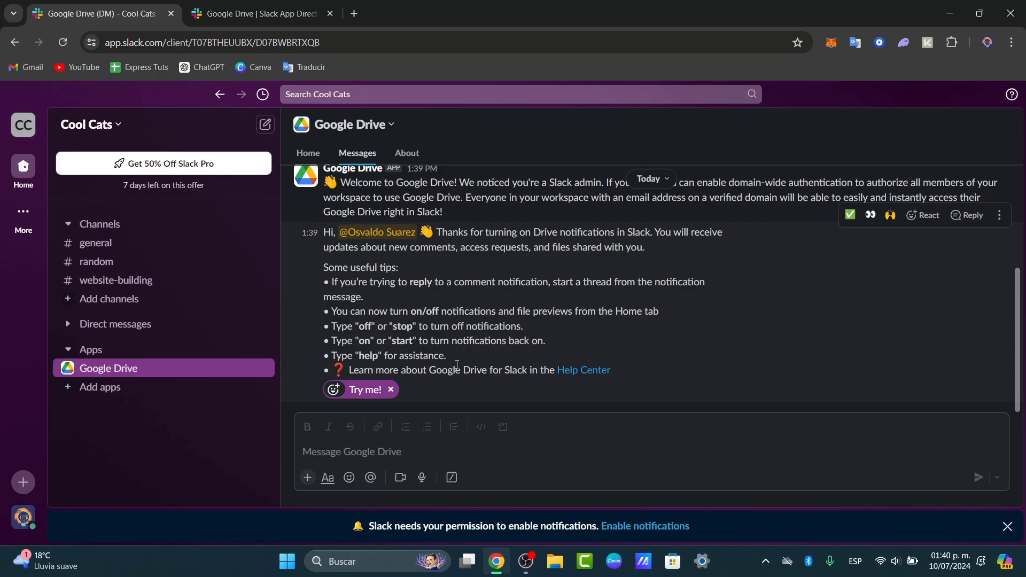
click(496, 453)
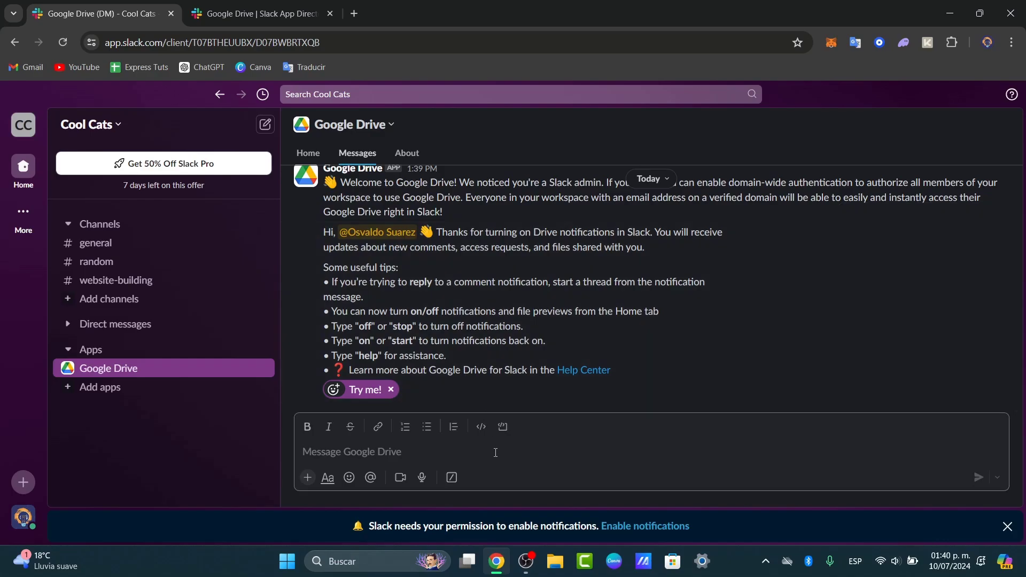
text(@)
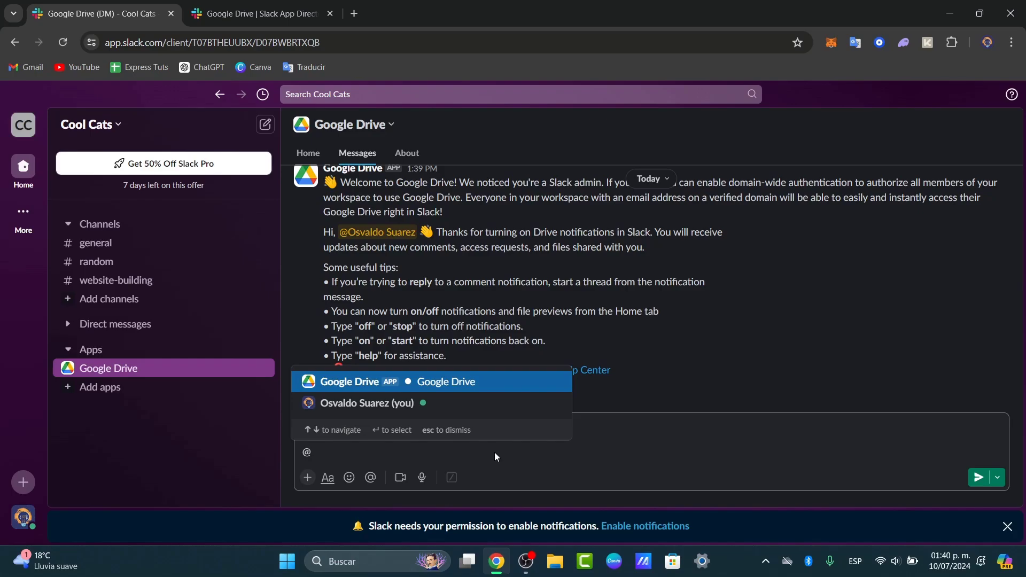
click(377, 405)
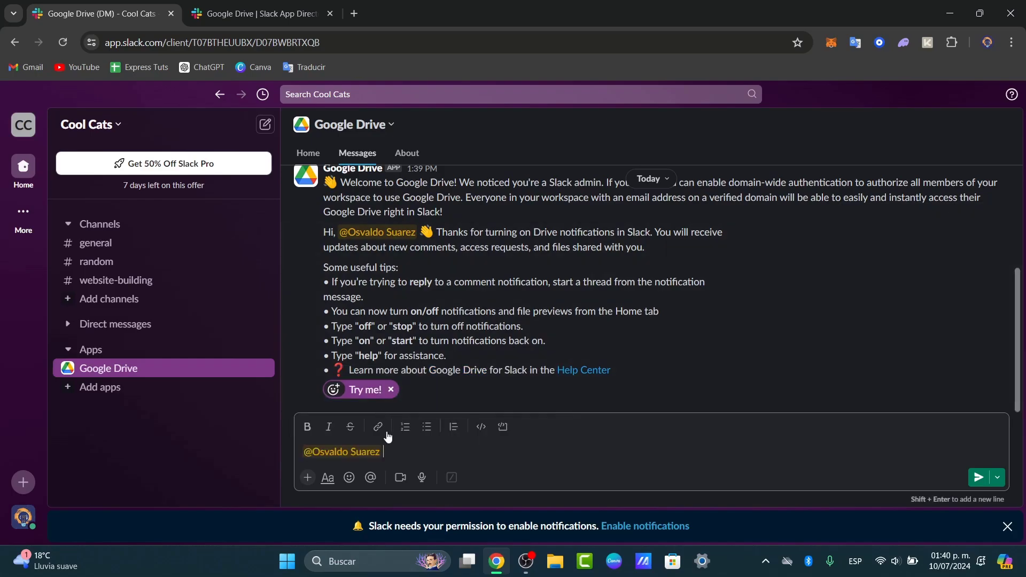
text(Did you )
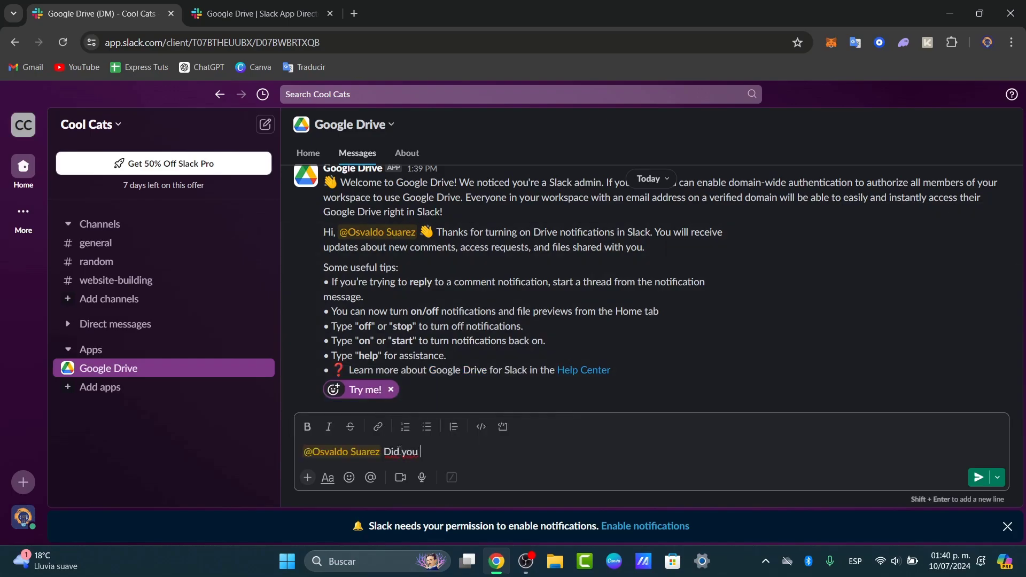
text(finished your wokr)
text(?)
key(Return)
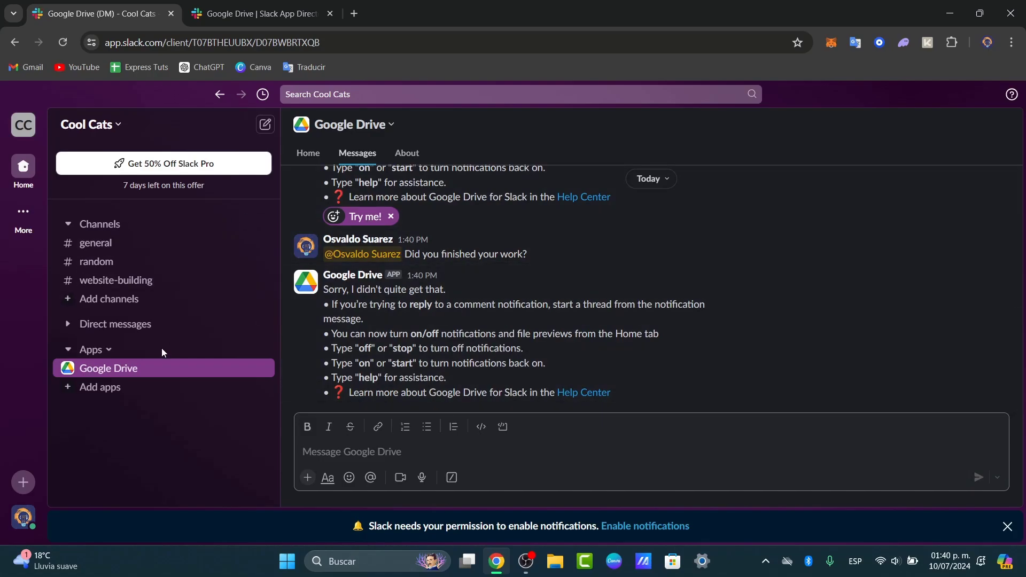
Open the general channel and list the additional workspace features such as automations, huddles and canvases
click(165, 245)
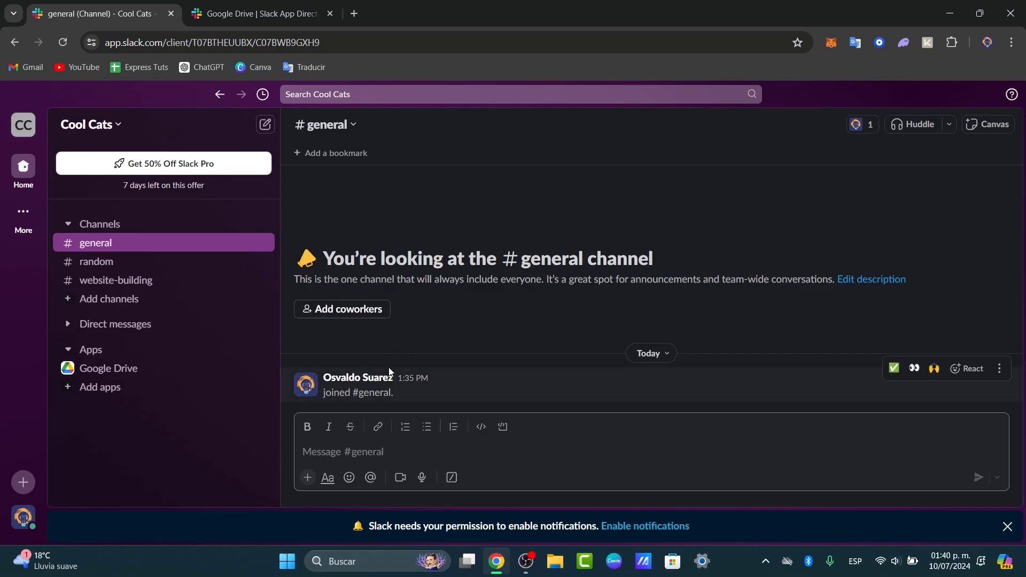
click(25, 227)
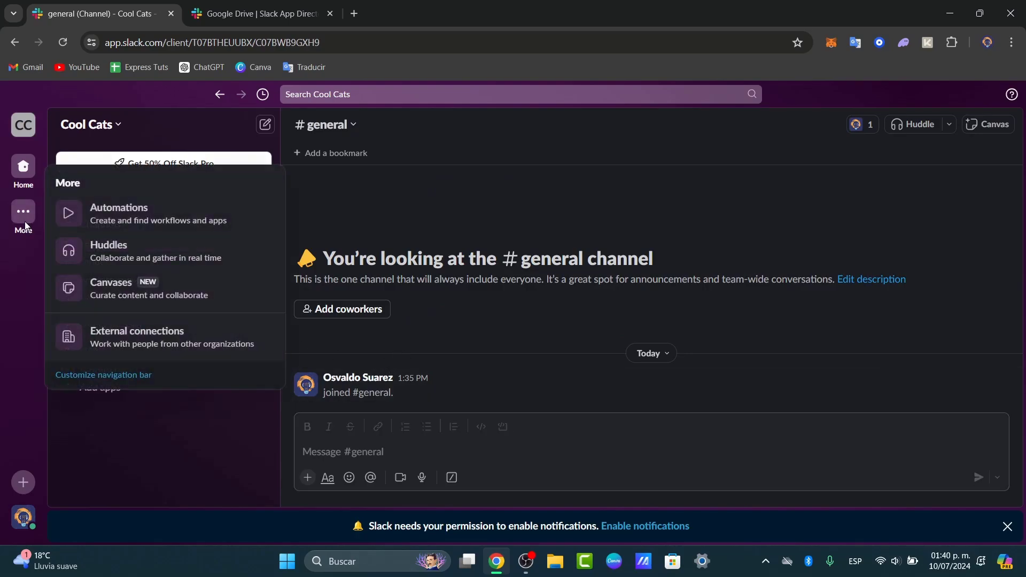